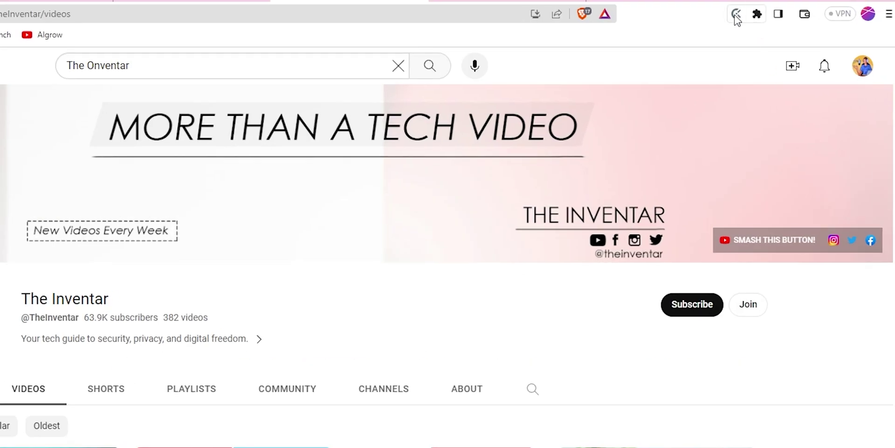
Open the Clockify extension popup over the YouTube channel page to see this week's entries
{"action": "left_click", "coordinate": [793, 8]}
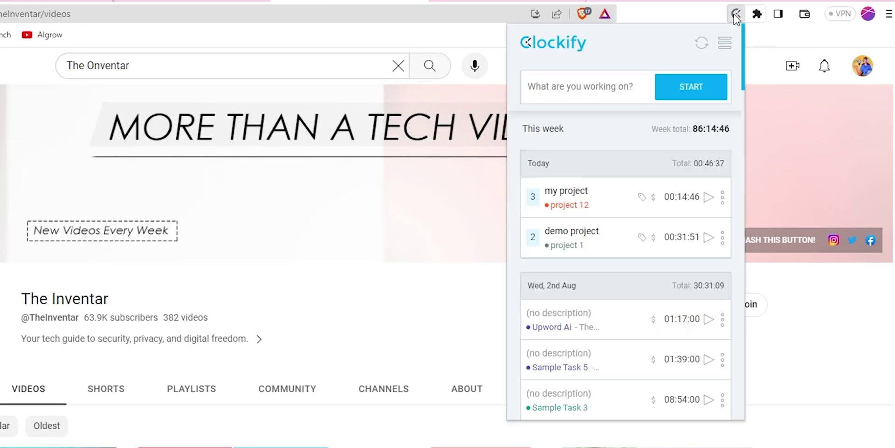
Enter the description 'my project' and start the timer from its suggestion
{"action": "left_click", "coordinate": [598, 89]}
{"action": "type", "text": "my pro"}
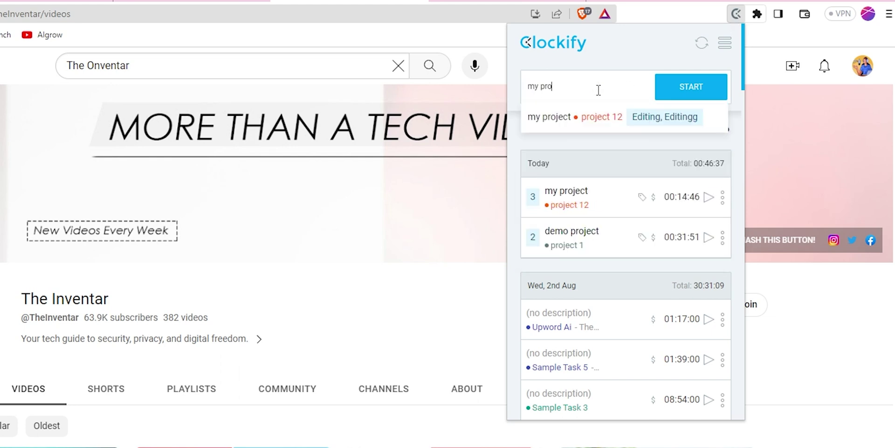
{"action": "type", "text": "ject"}
{"action": "left_click", "coordinate": [571, 116]}
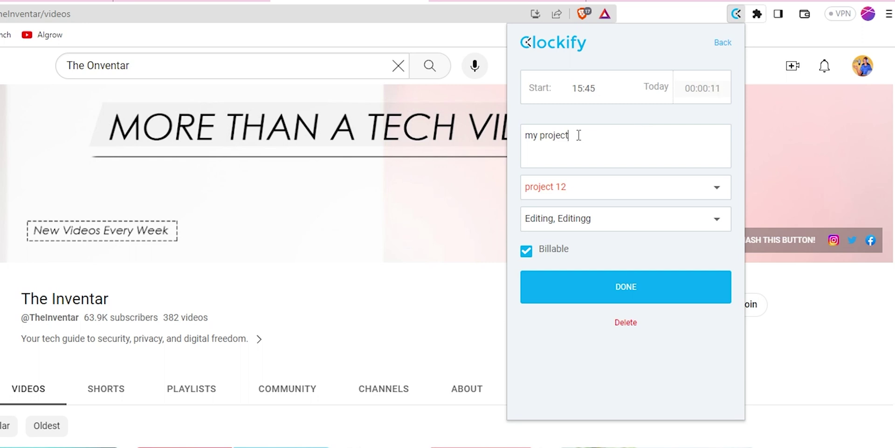
Keep the running entry on project 12 with Billable ticked, and finish editing
{"action": "key", "text": "ctrl+shift+Left"}
{"action": "key", "text": "ctrl+shift+Left"}
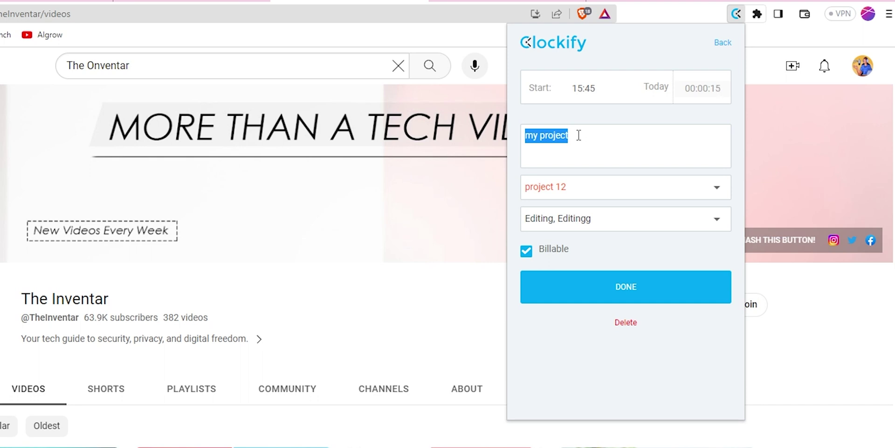
{"action": "left_click", "coordinate": [578, 135]}
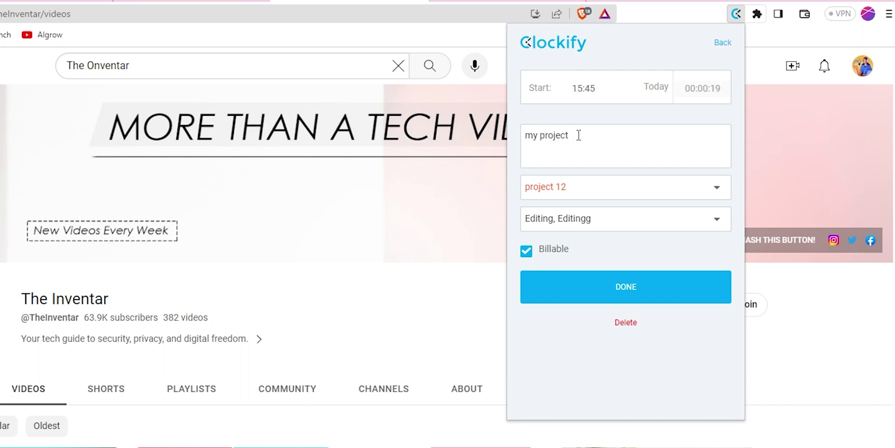
{"action": "left_click", "coordinate": [605, 194]}
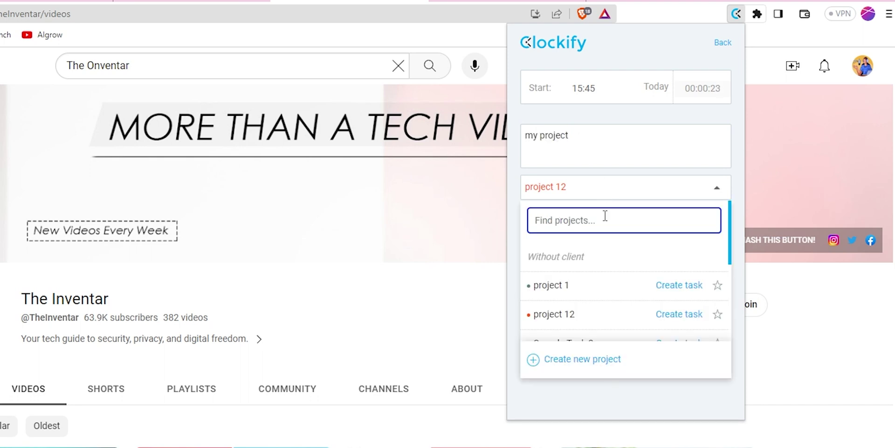
{"action": "left_click", "coordinate": [585, 315]}
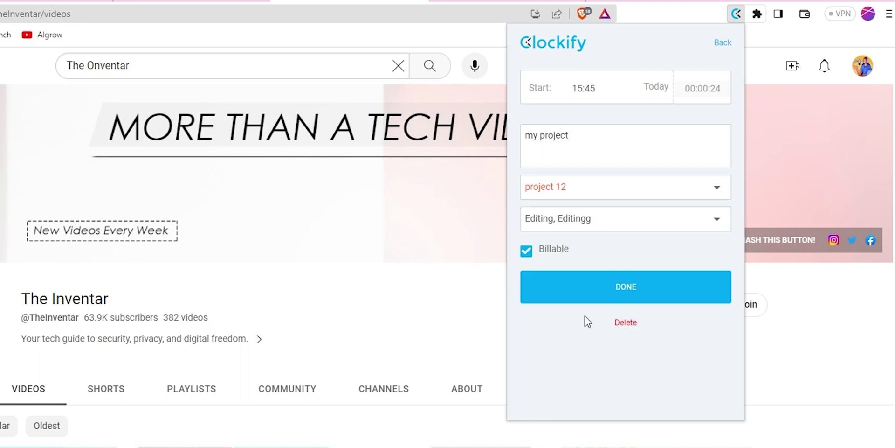
{"action": "left_click", "coordinate": [530, 251]}
{"action": "left_click", "coordinate": [527, 251]}
{"action": "left_click", "coordinate": [636, 292]}
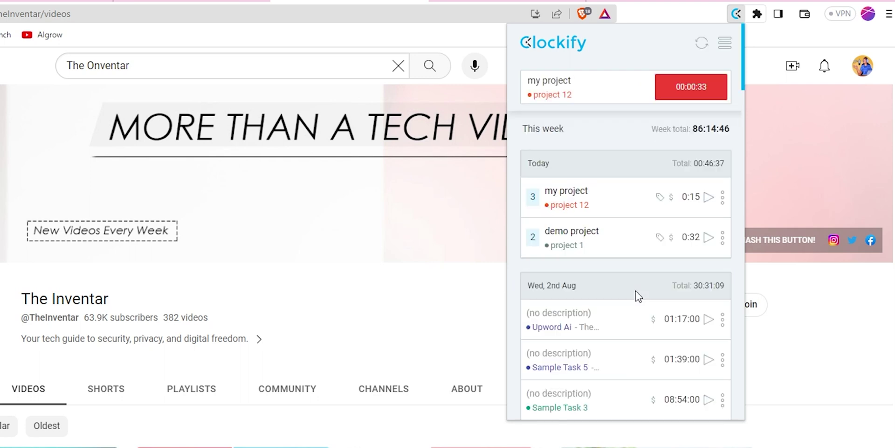
{"action": "middle_click", "coordinate": [738, 86]}
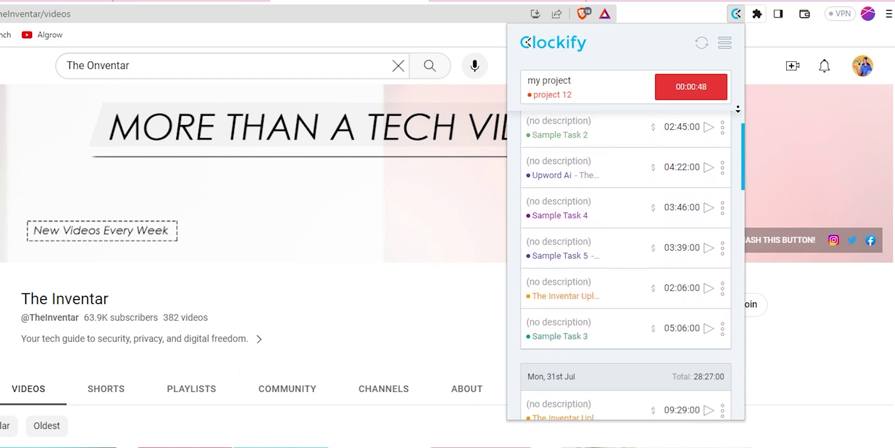
Open the Clockify web dashboard from the tracker's main menu after checking the workspace list
{"action": "middle_click", "coordinate": [739, 108]}
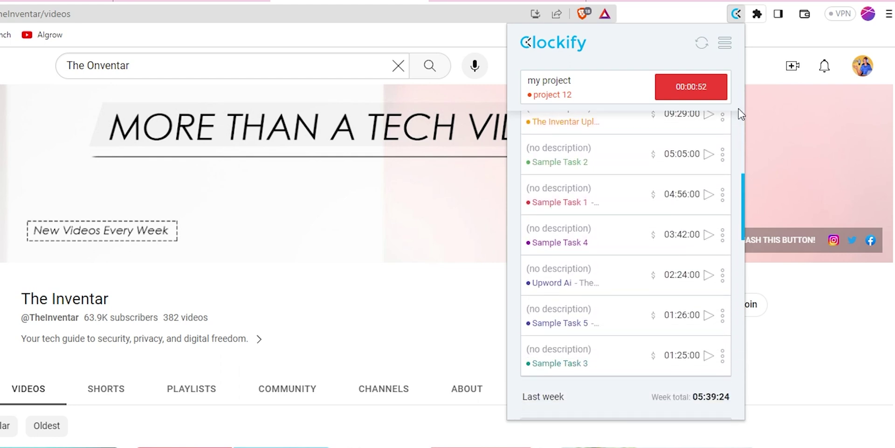
{"action": "left_click", "coordinate": [725, 43]}
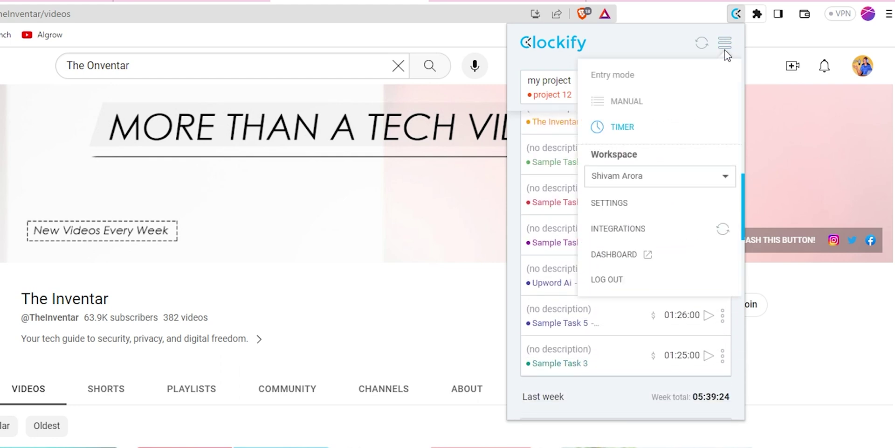
{"action": "left_click", "coordinate": [670, 179]}
{"action": "left_click", "coordinate": [672, 179]}
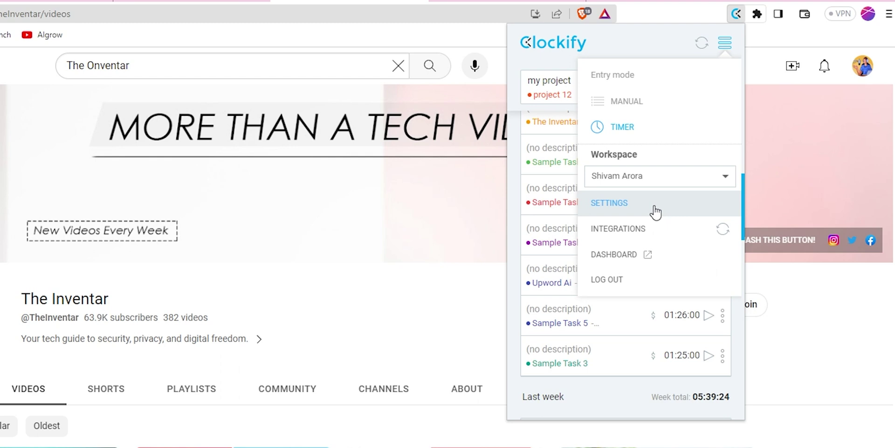
{"action": "left_click", "coordinate": [653, 254]}
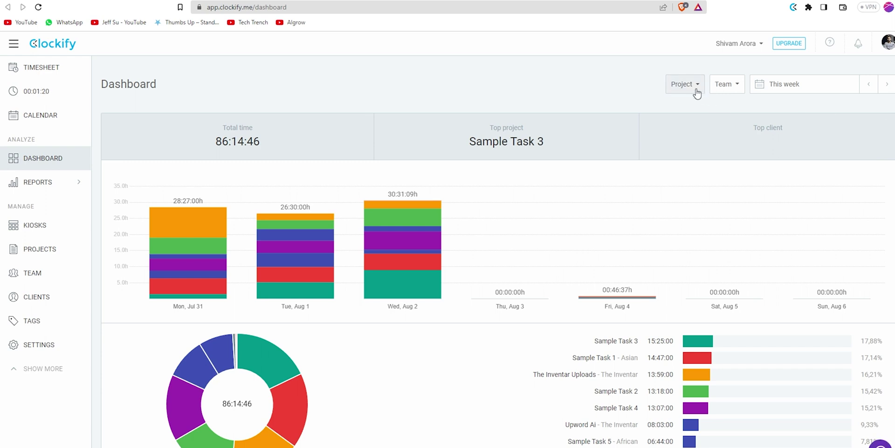
Group the dashboard's weekly time by Billability instead of Project
{"action": "left_click", "coordinate": [696, 88]}
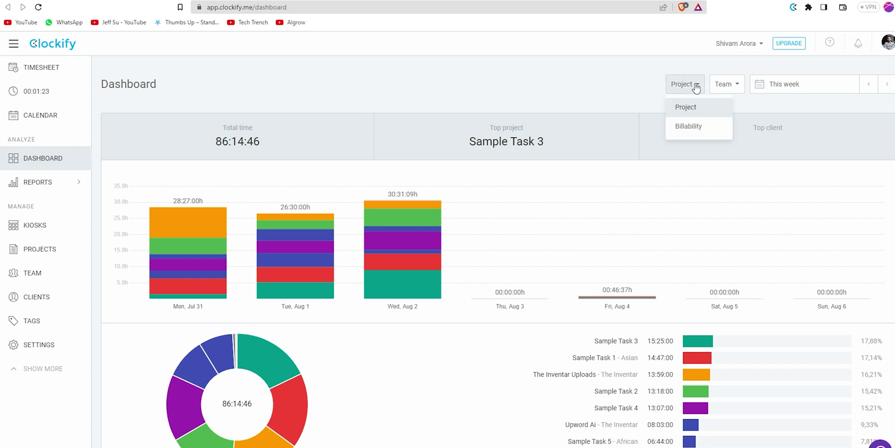
{"action": "left_click", "coordinate": [702, 131]}
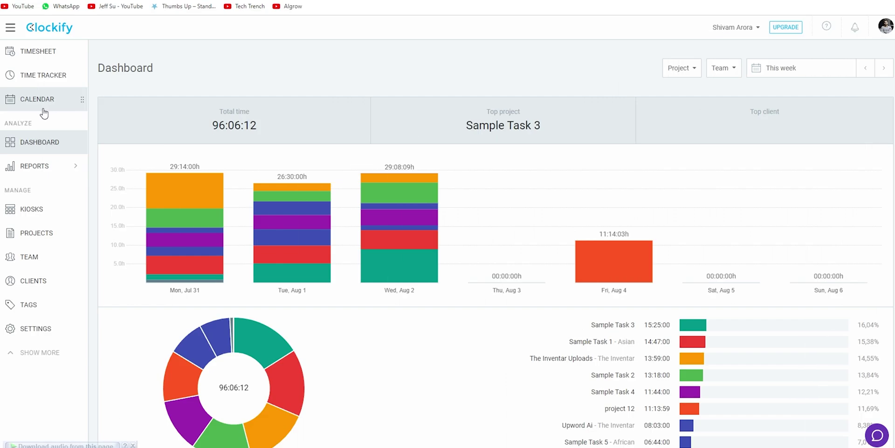
In Calendar, move the demo project entry to Thursday, assign Sample Task 3, and end it at 12:40
{"action": "left_click", "coordinate": [69, 151]}
{"action": "left_click_drag", "start_coordinate": [412, 179], "coordinate": [506, 387]}
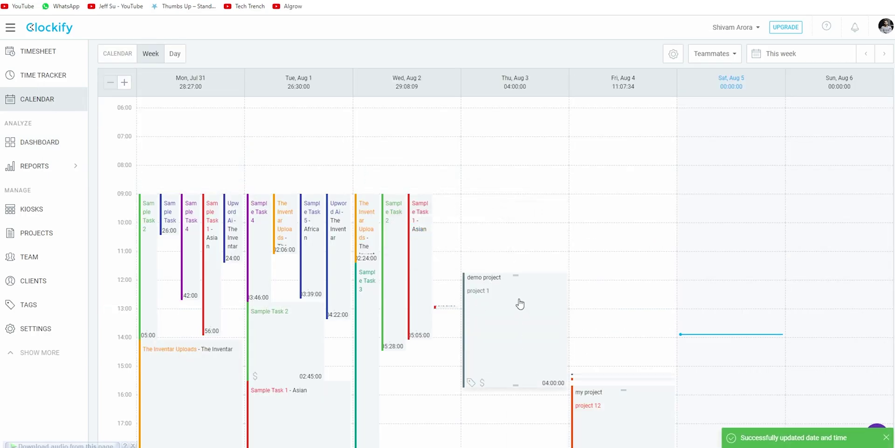
{"action": "left_click", "coordinate": [519, 318]}
{"action": "left_click", "coordinate": [525, 257]}
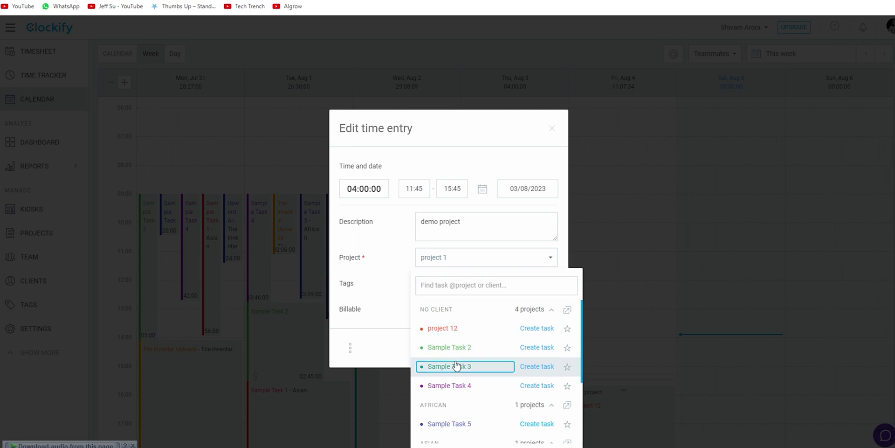
{"action": "left_click", "coordinate": [457, 367]}
{"action": "left_click", "coordinate": [453, 189]}
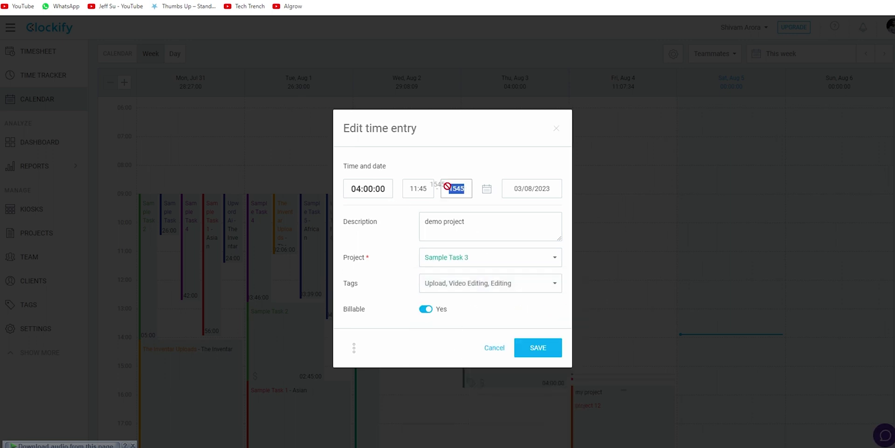
{"action": "type", "text": "1240"}
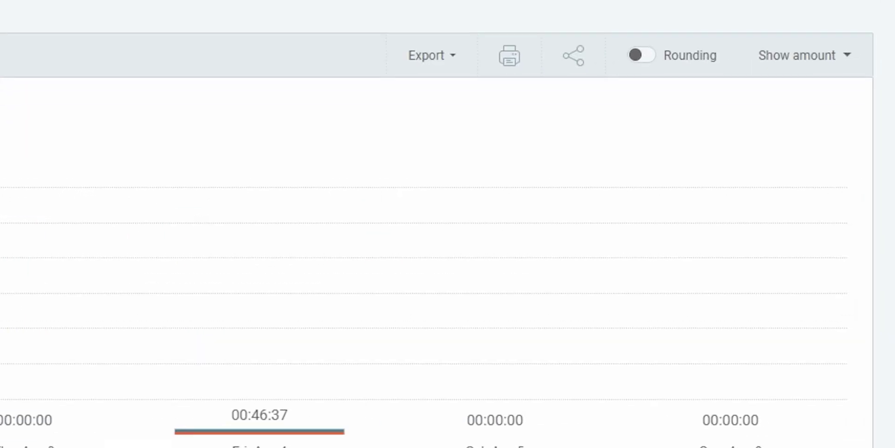
Check the report's Show amount options and report types, then go to the Projects page
{"action": "left_click", "coordinate": [815, 57]}
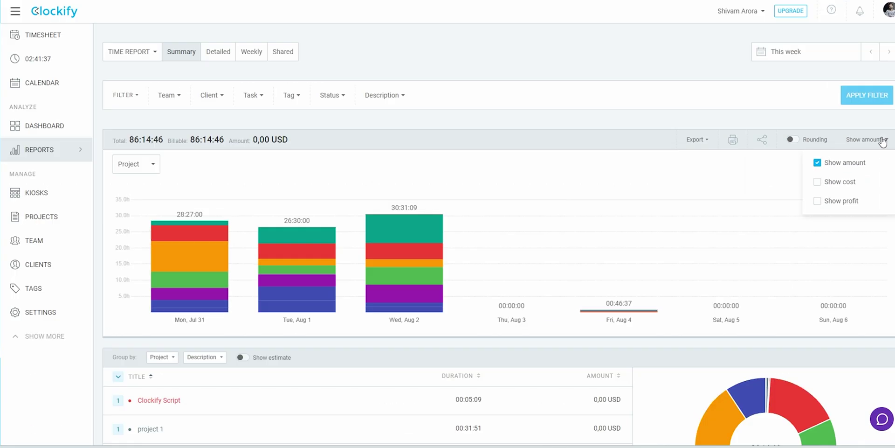
{"action": "left_click", "coordinate": [883, 141]}
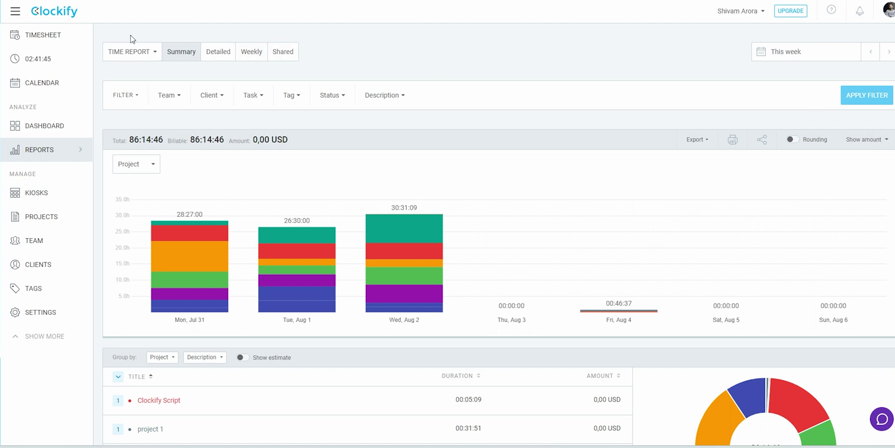
{"action": "left_click", "coordinate": [152, 52]}
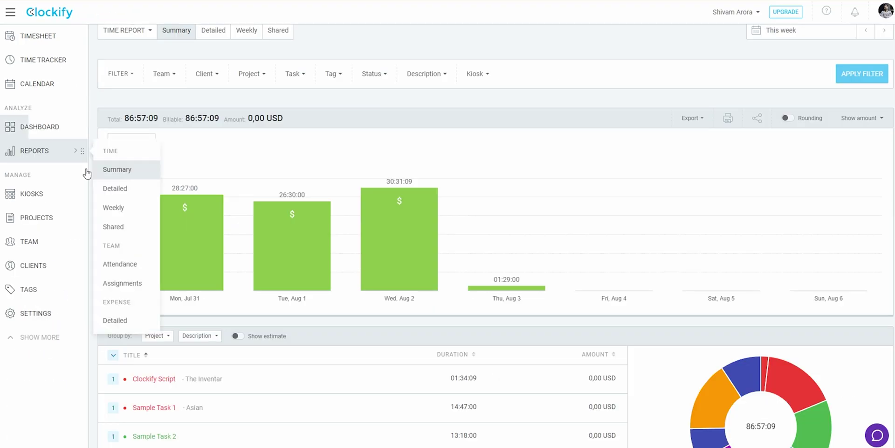
{"action": "left_click", "coordinate": [51, 218]}
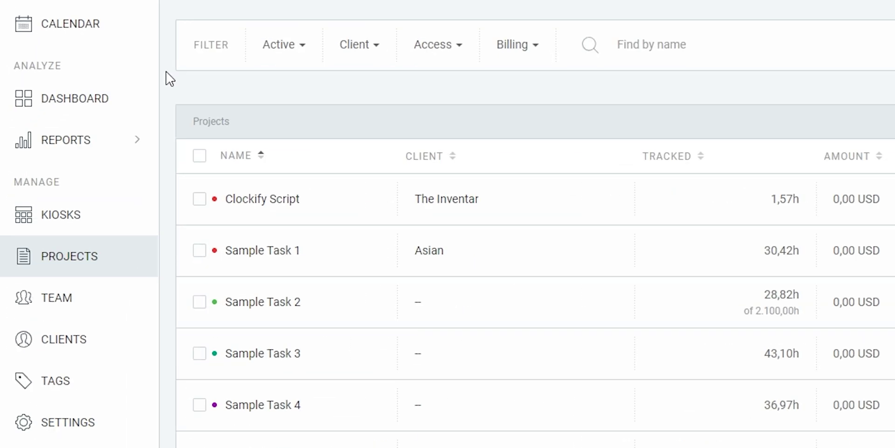
Browse the status, client, access and billing project filters, then tick Upword Ai and open it
{"action": "left_click", "coordinate": [281, 48]}
{"action": "left_click", "coordinate": [281, 49]}
{"action": "left_click", "coordinate": [363, 49]}
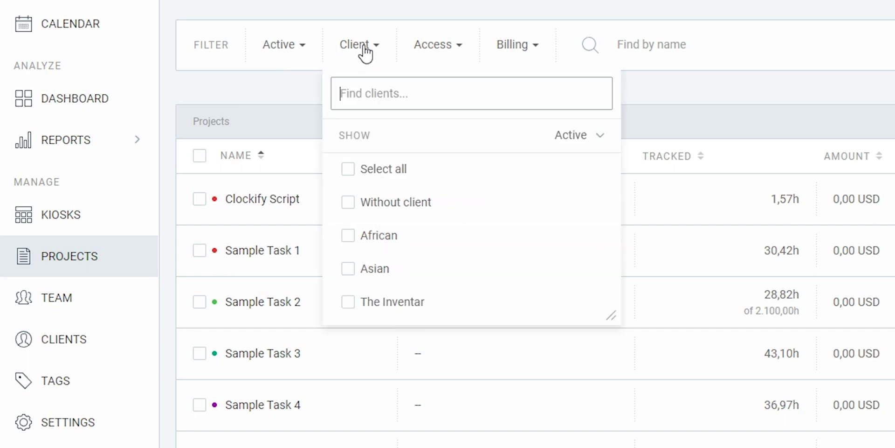
{"action": "left_click", "coordinate": [367, 51]}
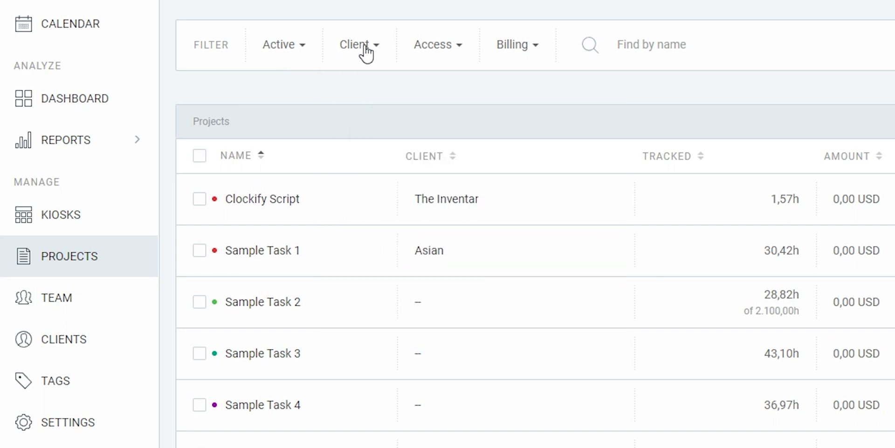
{"action": "left_click", "coordinate": [438, 52]}
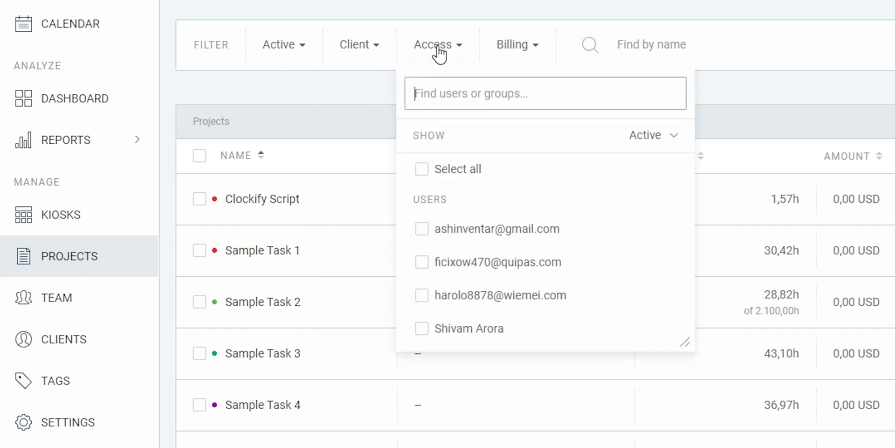
{"action": "left_click", "coordinate": [537, 46]}
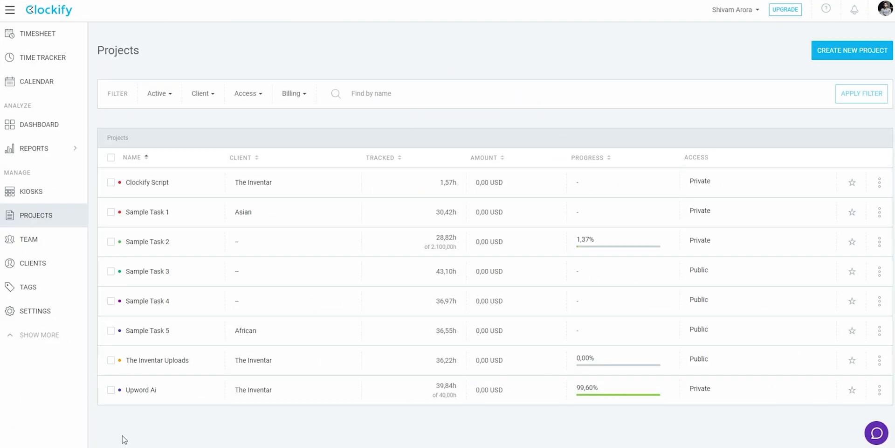
{"action": "left_click", "coordinate": [111, 389]}
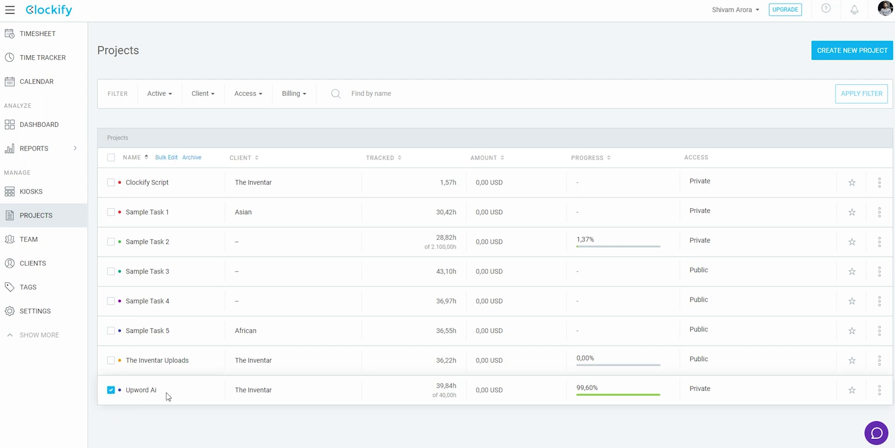
{"action": "left_click", "coordinate": [261, 400]}
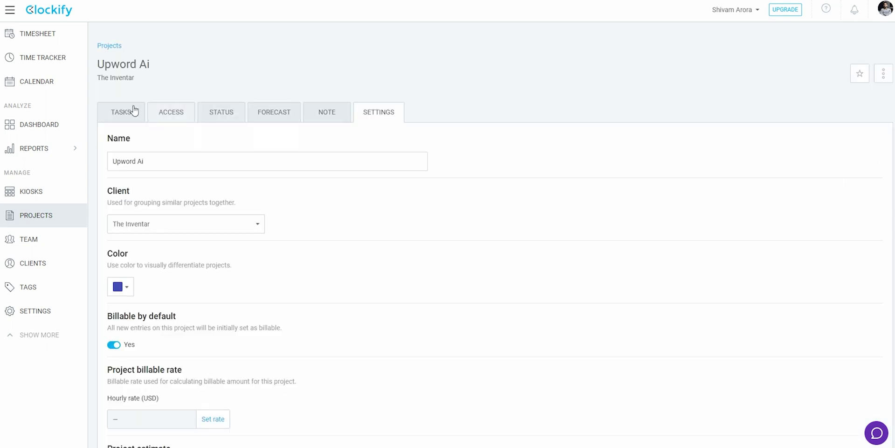
View the Upword Ai project's Tasks, Status and Forecast tabs, then go to workspace settings
{"action": "left_click", "coordinate": [134, 111]}
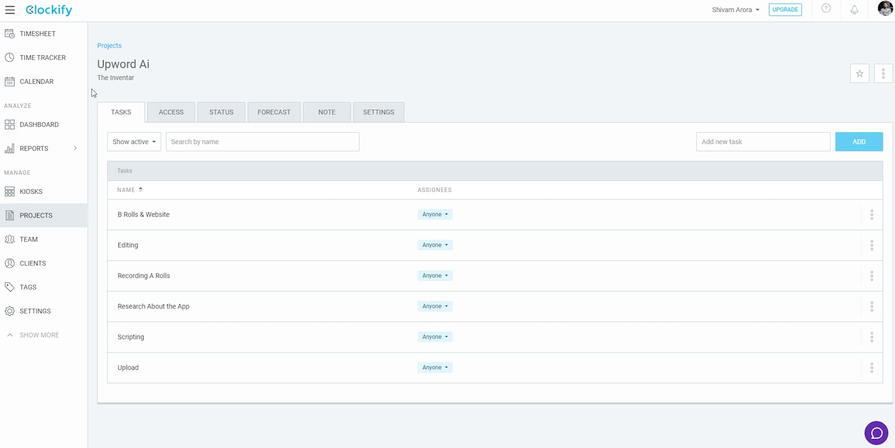
{"action": "left_click", "coordinate": [202, 113]}
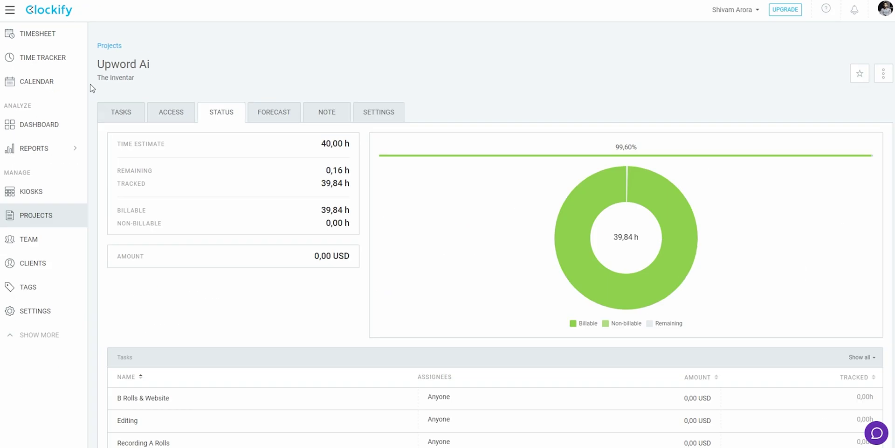
{"action": "left_click", "coordinate": [259, 114]}
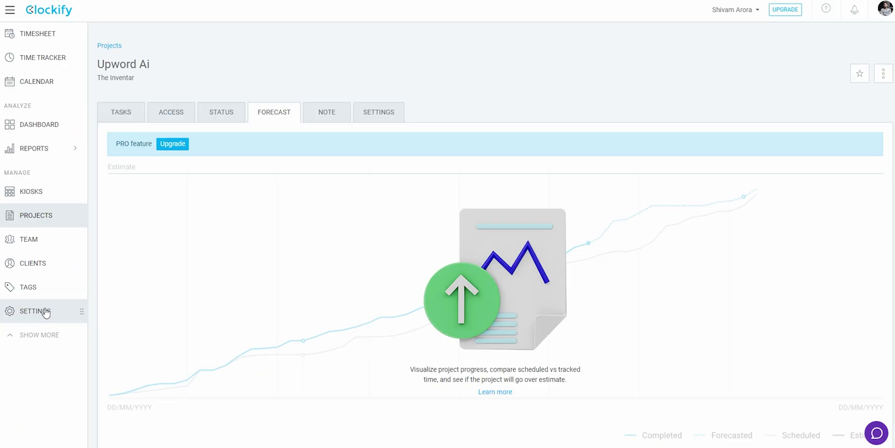
{"action": "left_click", "coordinate": [120, 369]}
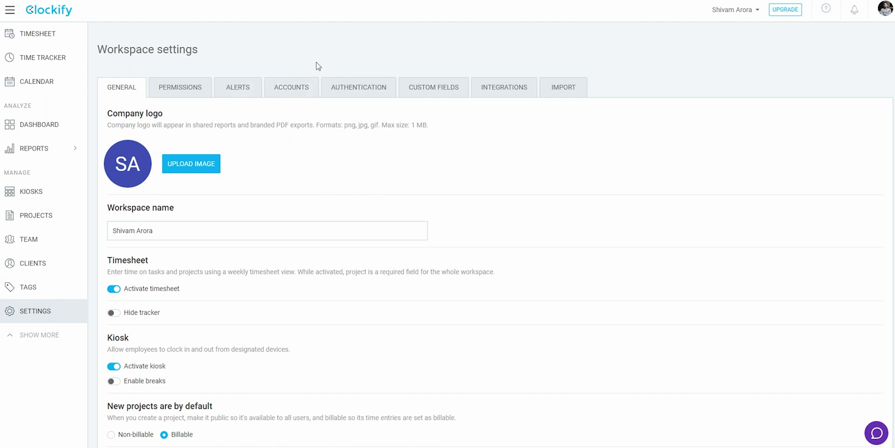
Look through the workspace settings tabs from Permissions to Import, then open Kiosks
{"action": "left_click", "coordinate": [193, 87]}
{"action": "left_click", "coordinate": [236, 90]}
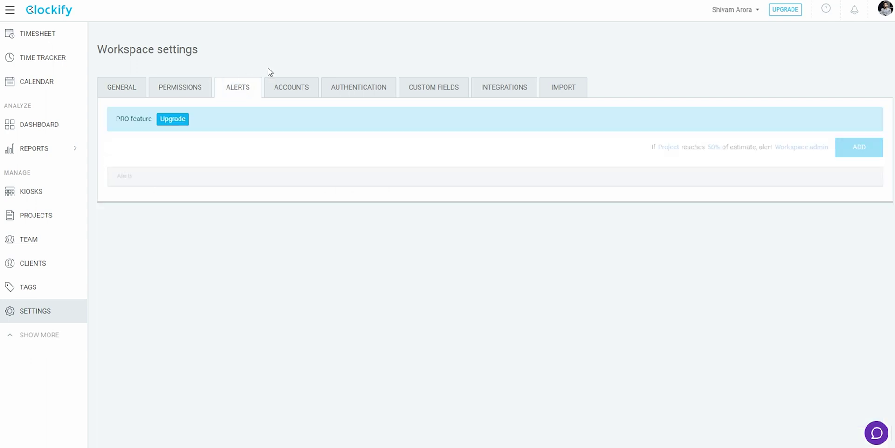
{"action": "left_click", "coordinate": [290, 88]}
{"action": "left_click", "coordinate": [353, 87]}
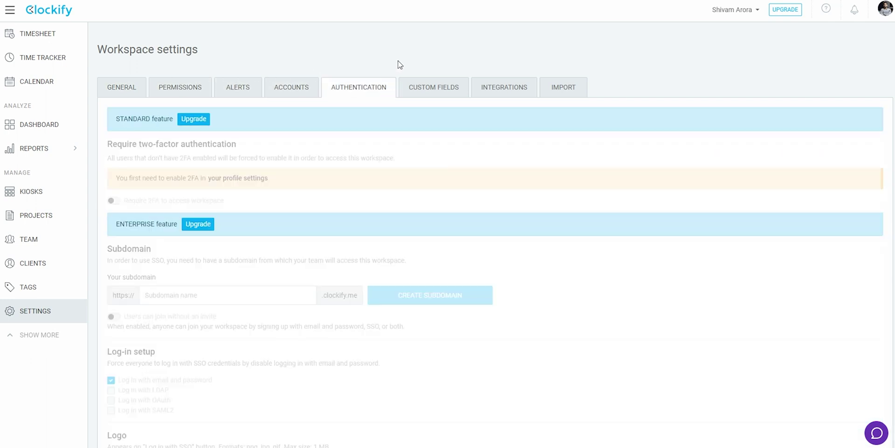
{"action": "left_click", "coordinate": [441, 83]}
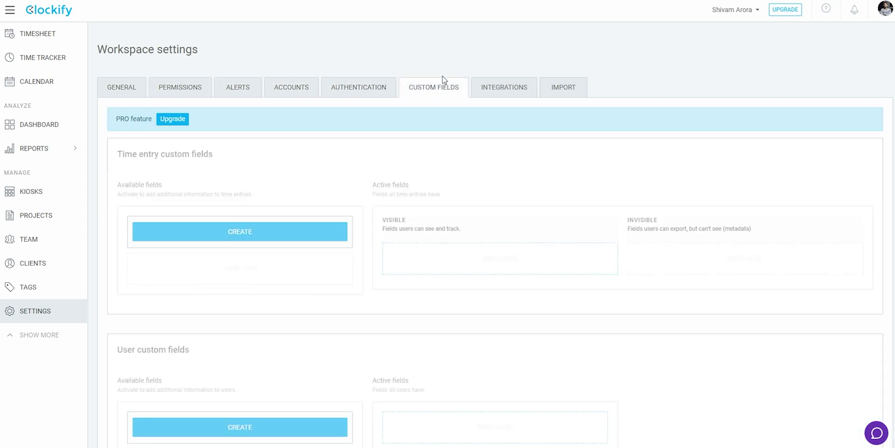
{"action": "left_click", "coordinate": [507, 87]}
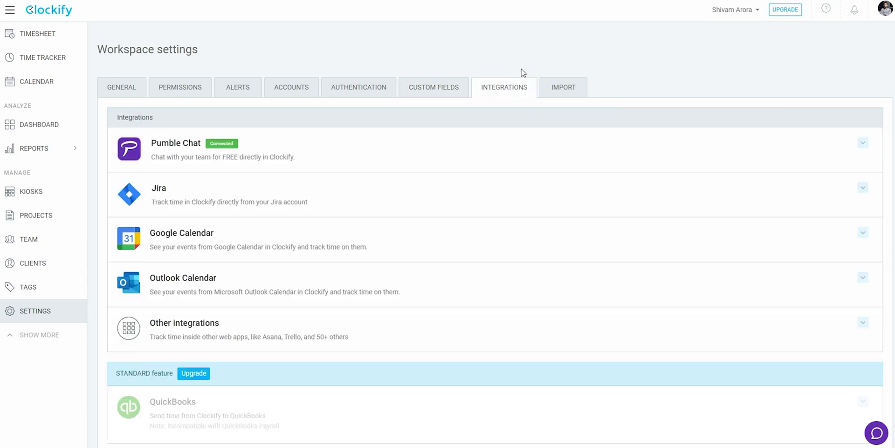
{"action": "left_click", "coordinate": [553, 81]}
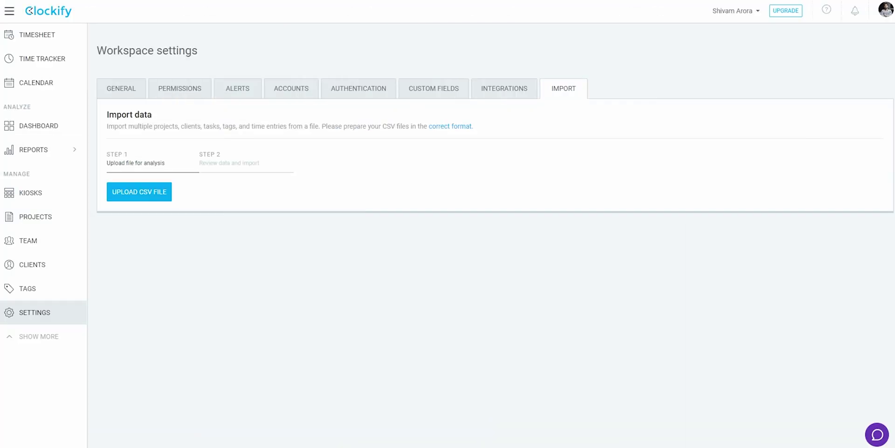
{"action": "left_click", "coordinate": [41, 196]}
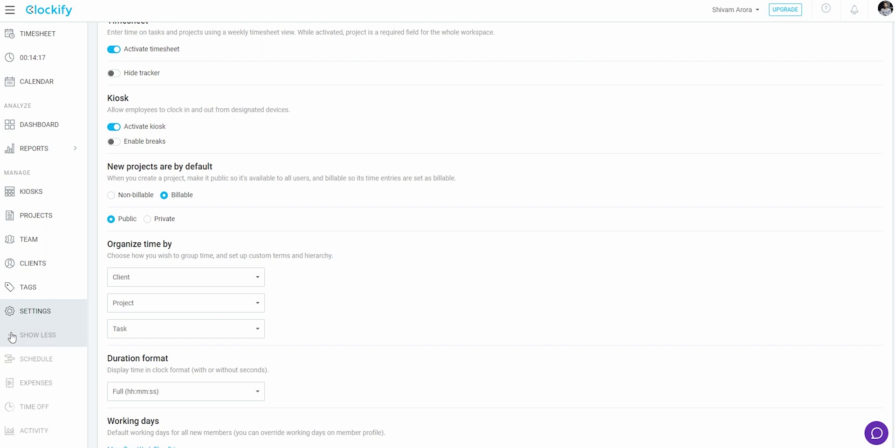
Visit the Schedule, Expenses, Time off, Activity and Approvals feature pages from the sidebar
{"action": "scroll", "coordinate": [9, 322], "scroll_direction": "down", "scroll_amount": 2}
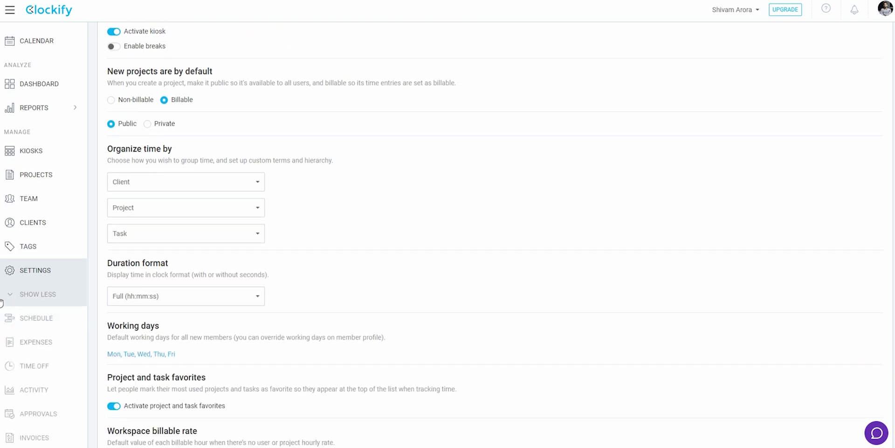
{"action": "left_click", "coordinate": [26, 318]}
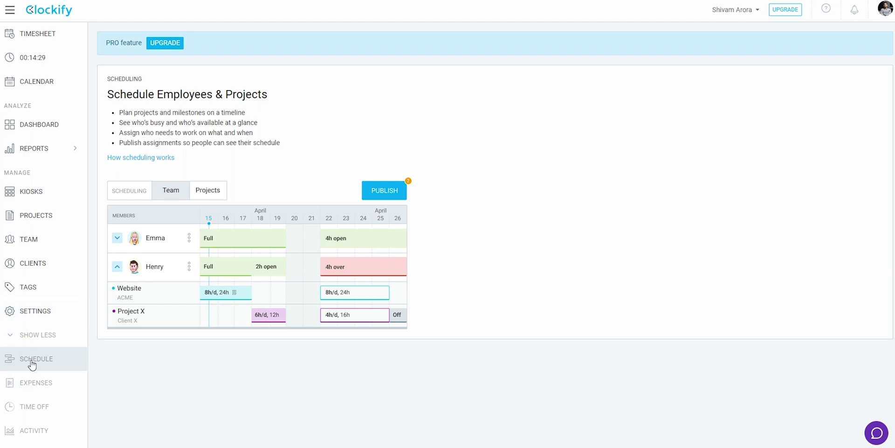
{"action": "left_click", "coordinate": [37, 380]}
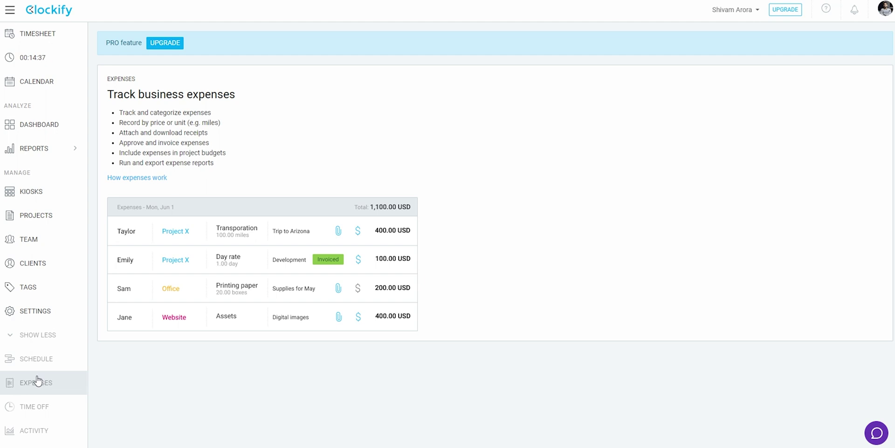
{"action": "left_click", "coordinate": [37, 408]}
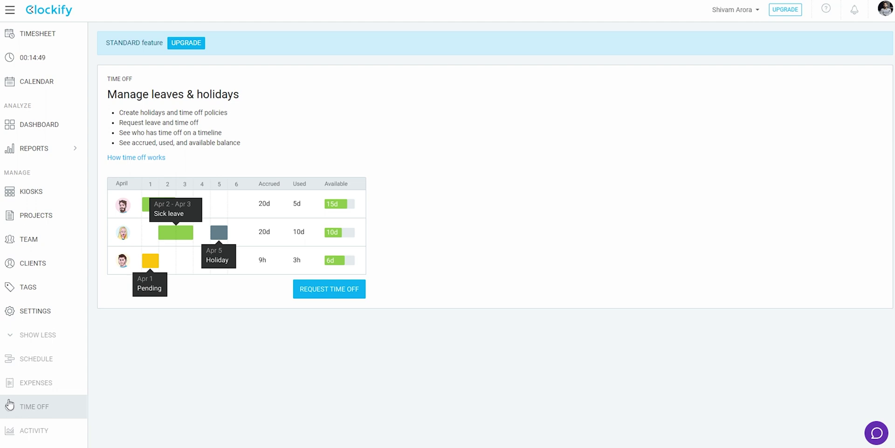
{"action": "left_click", "coordinate": [10, 430]}
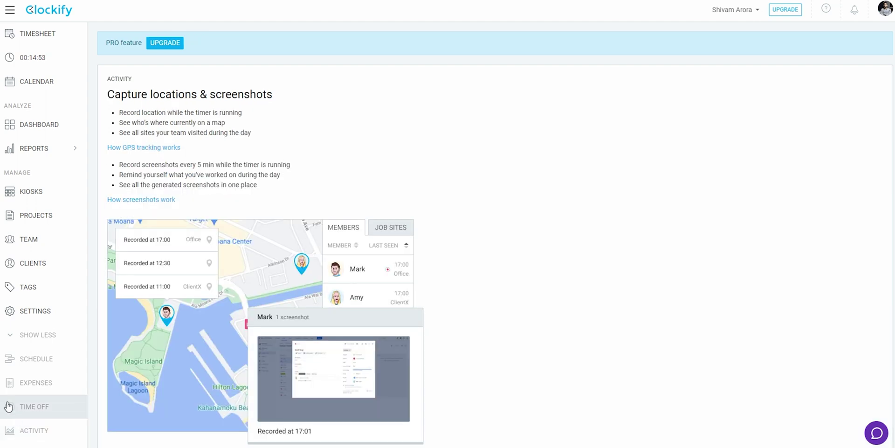
{"action": "scroll", "coordinate": [8, 406], "scroll_direction": "down", "scroll_amount": 1}
{"action": "scroll", "coordinate": [9, 405], "scroll_direction": "down", "scroll_amount": 1}
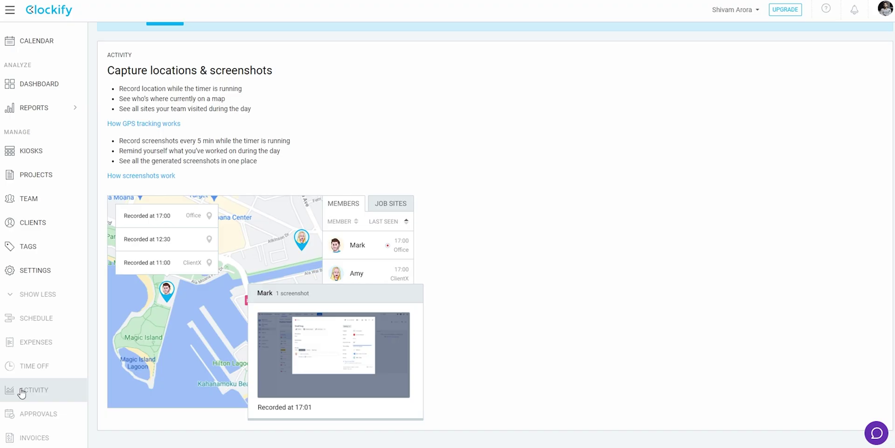
{"action": "left_click", "coordinate": [28, 414]}
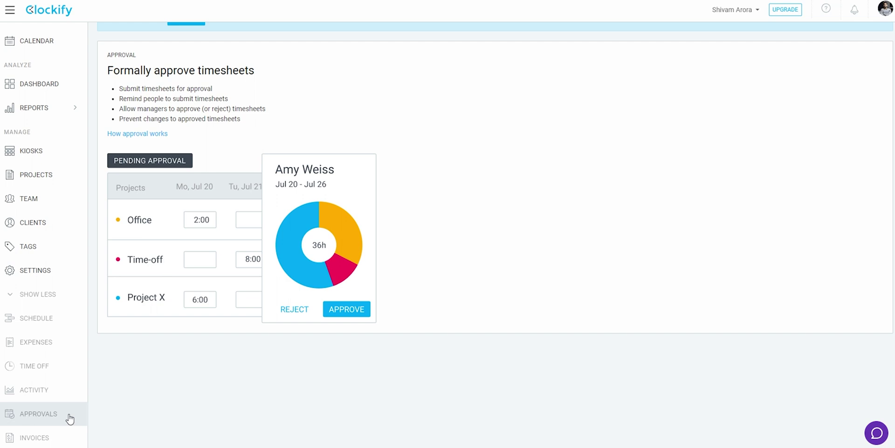
Open the Invoices page to preview the Standard-plan invoicing feature with its sample 900.00 USD invoice
{"action": "left_click", "coordinate": [66, 438]}
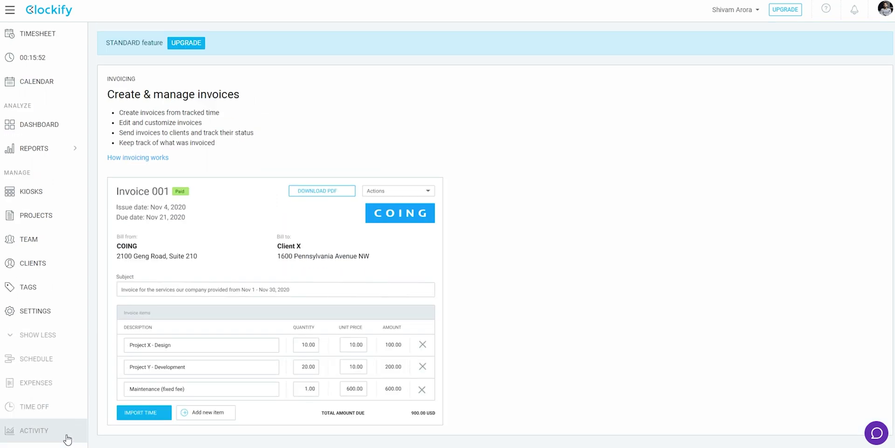